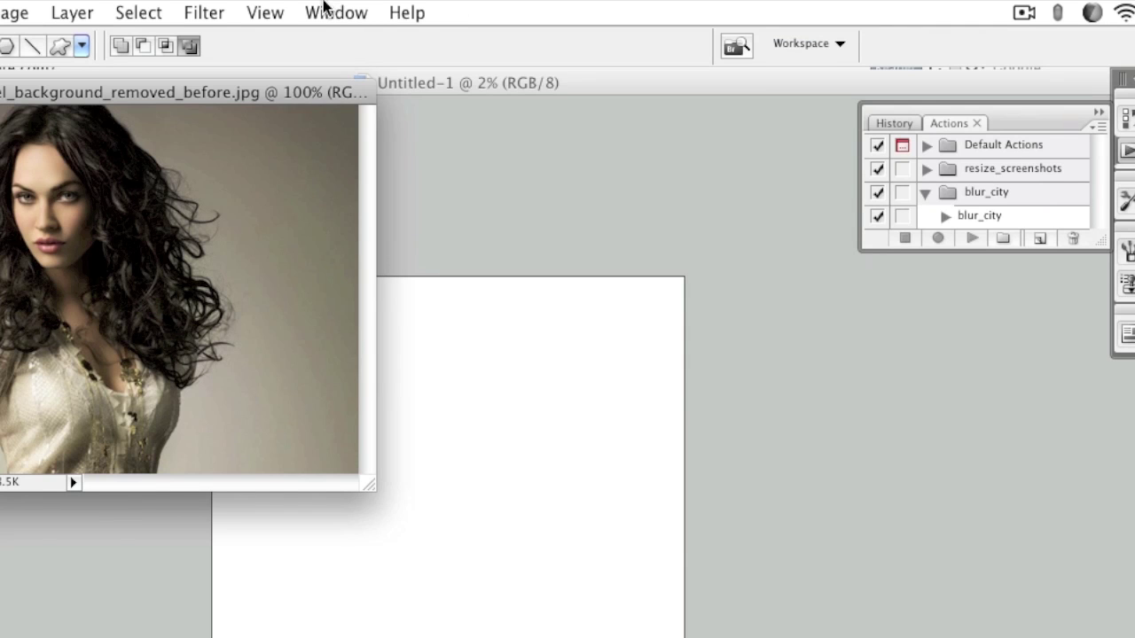
# Step: Show the Layers panel and convert the locked Background into an editable Layer 0
pyautogui.click(427, 12)
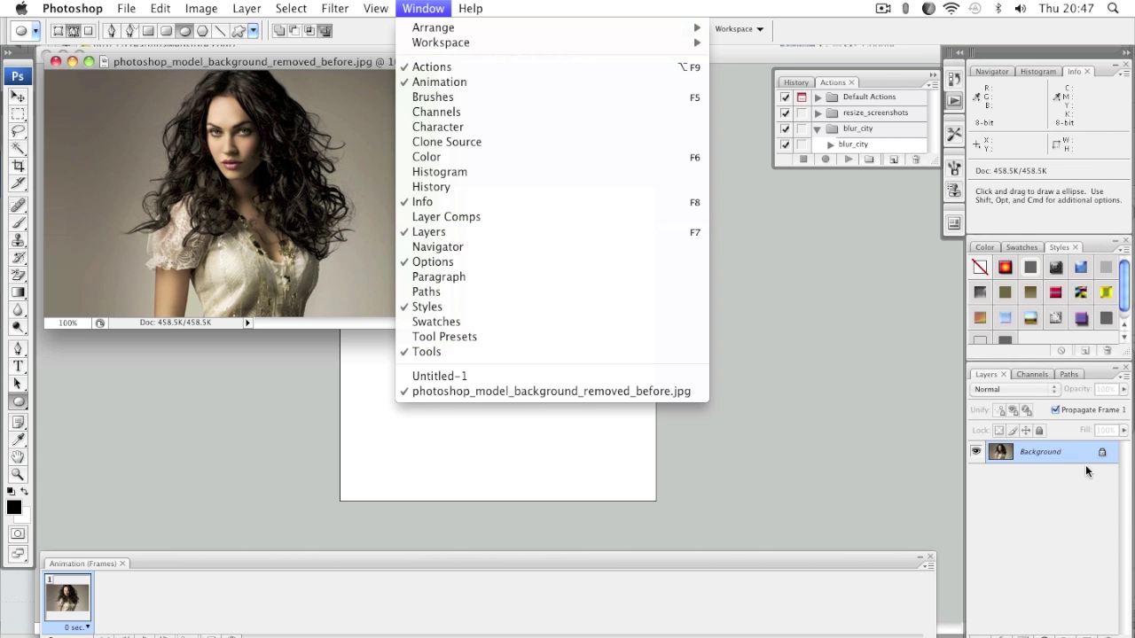
pyautogui.click(321, 346)
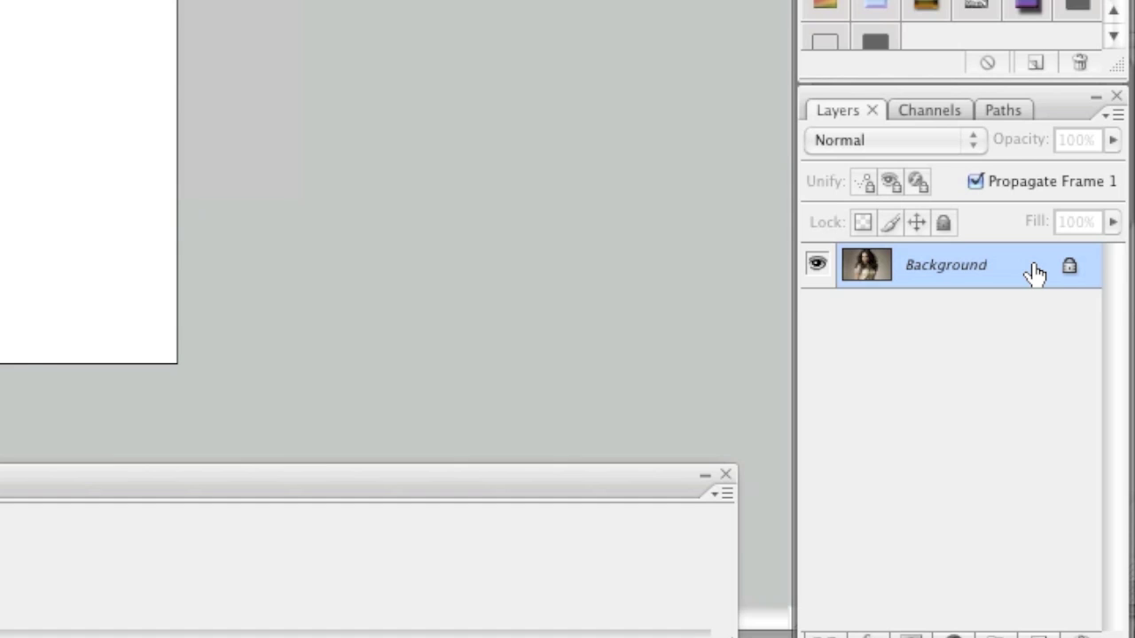
pyautogui.doubleClick(1035, 273)
pyautogui.click(858, 256)
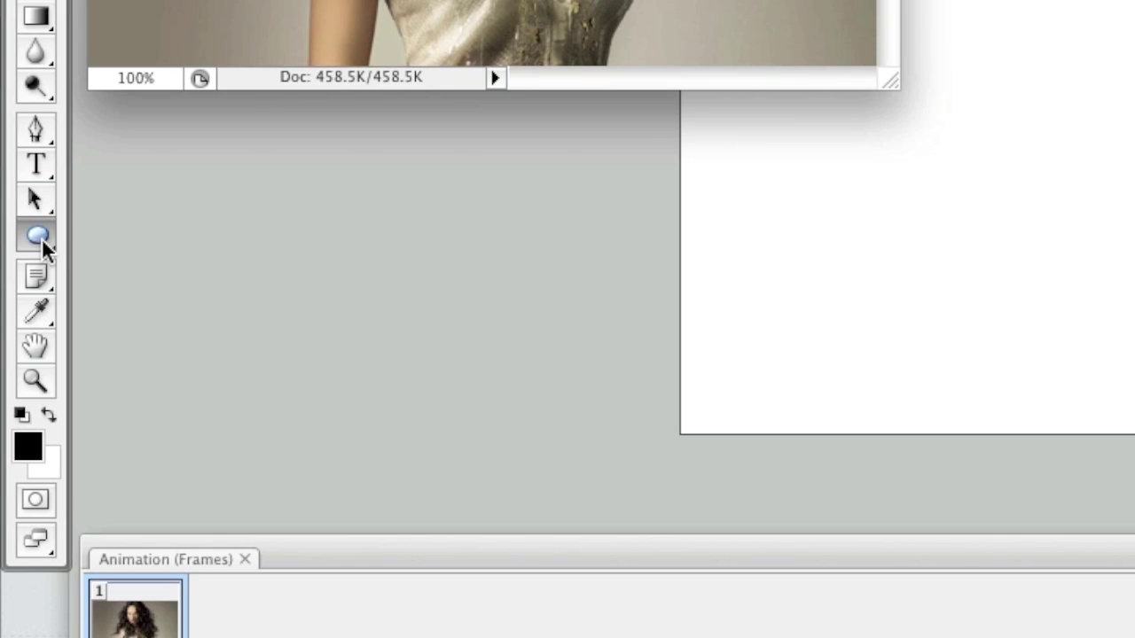
pyautogui.click(42, 237)
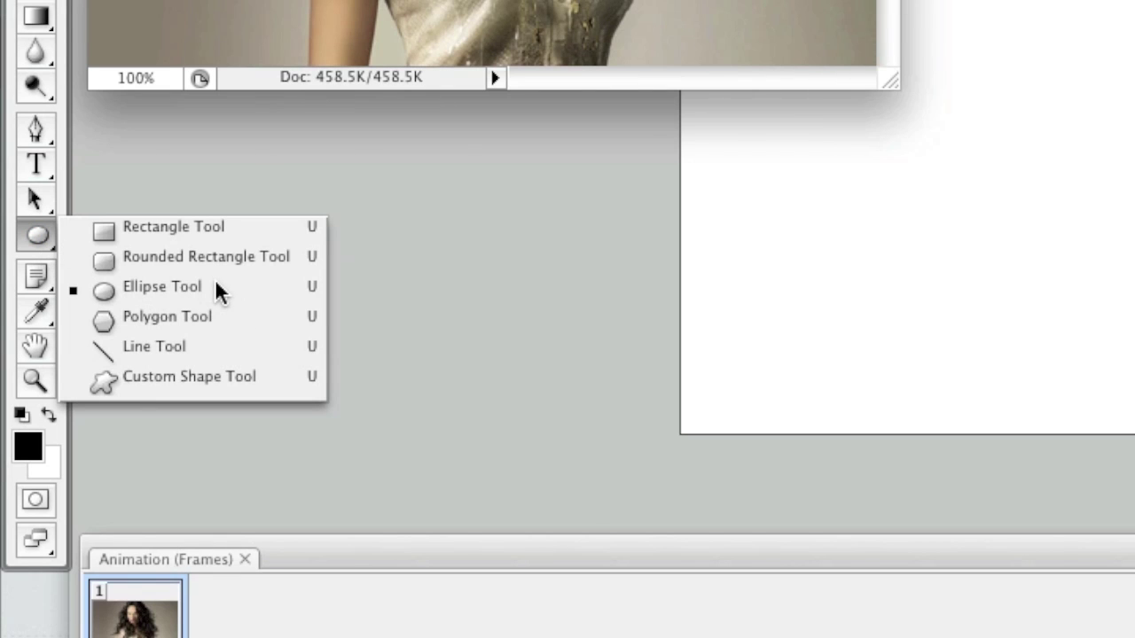
pyautogui.click(38, 241)
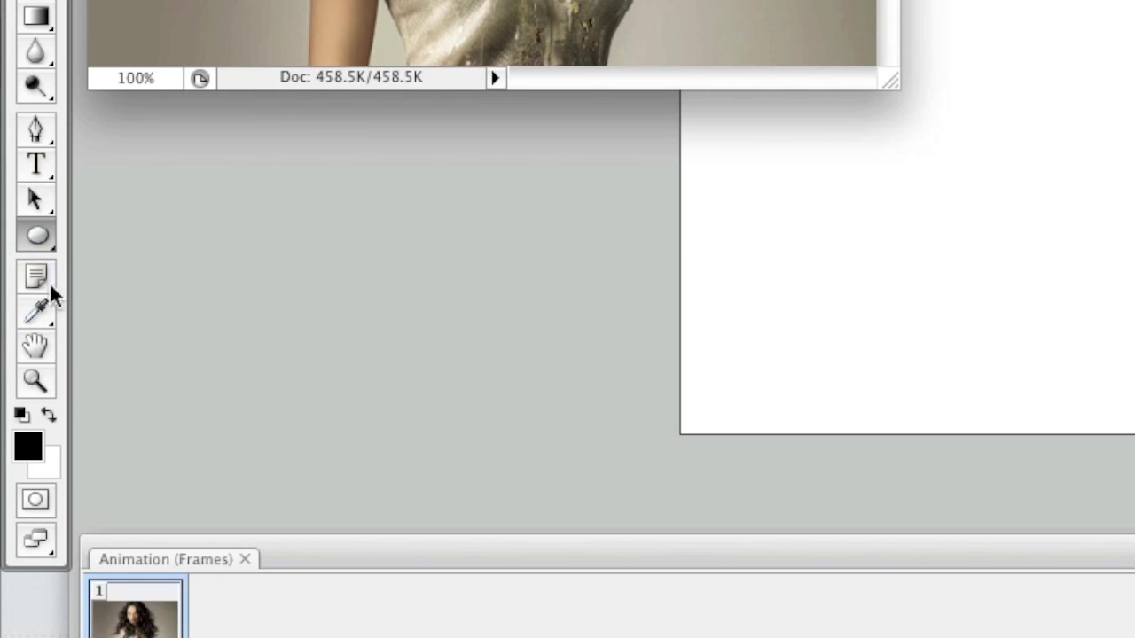
pyautogui.click(51, 236)
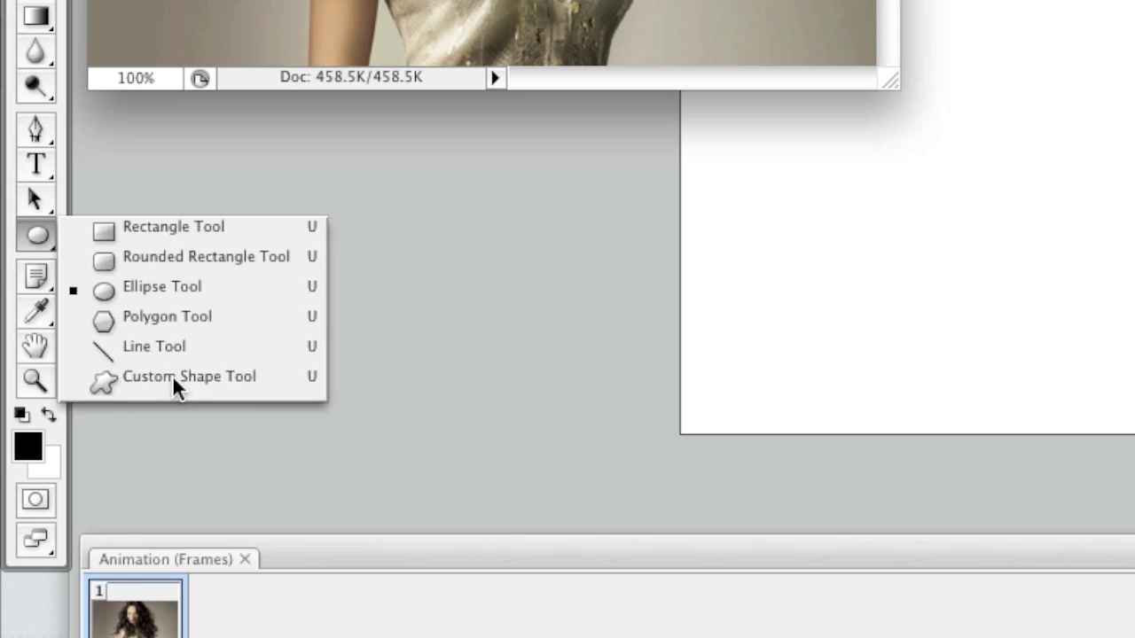
pyautogui.click(36, 237)
pyautogui.moveTo(37, 238); pyautogui.dragTo(131, 283)
pyautogui.moveTo(151, 284); pyautogui.dragTo(152, 285)
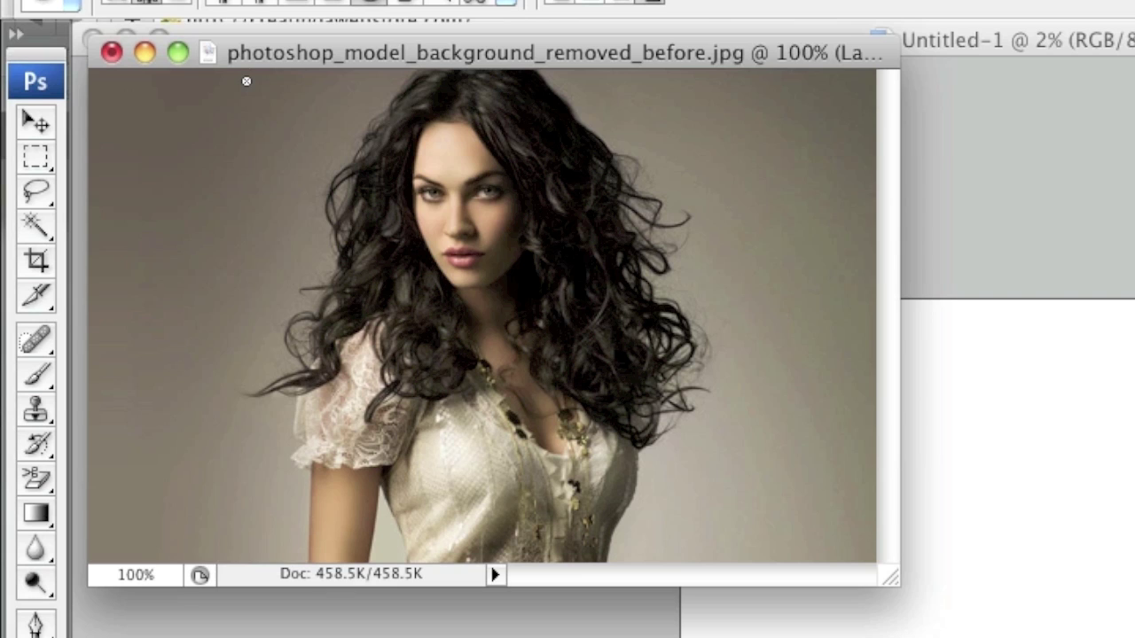
# Step: Draw a circular Ellipse-tool path in Paths mode around the model's head and shoulders
pyautogui.press('u')
pyautogui.moveTo(238, 78); pyautogui.dragTo(982, 563)
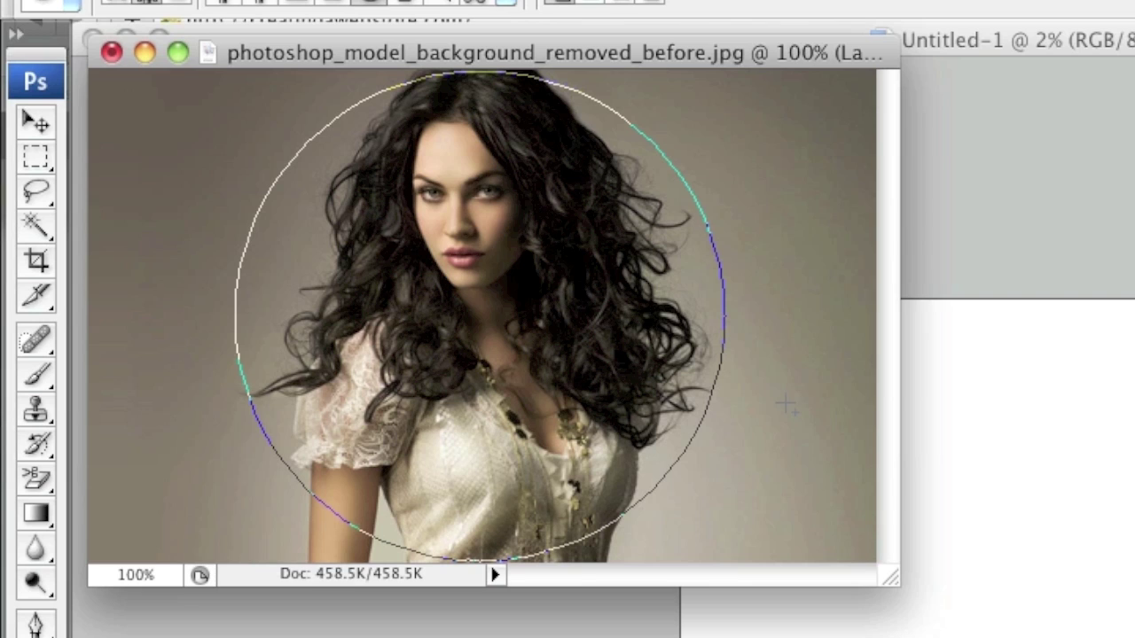
pyautogui.rightClick(728, 352)
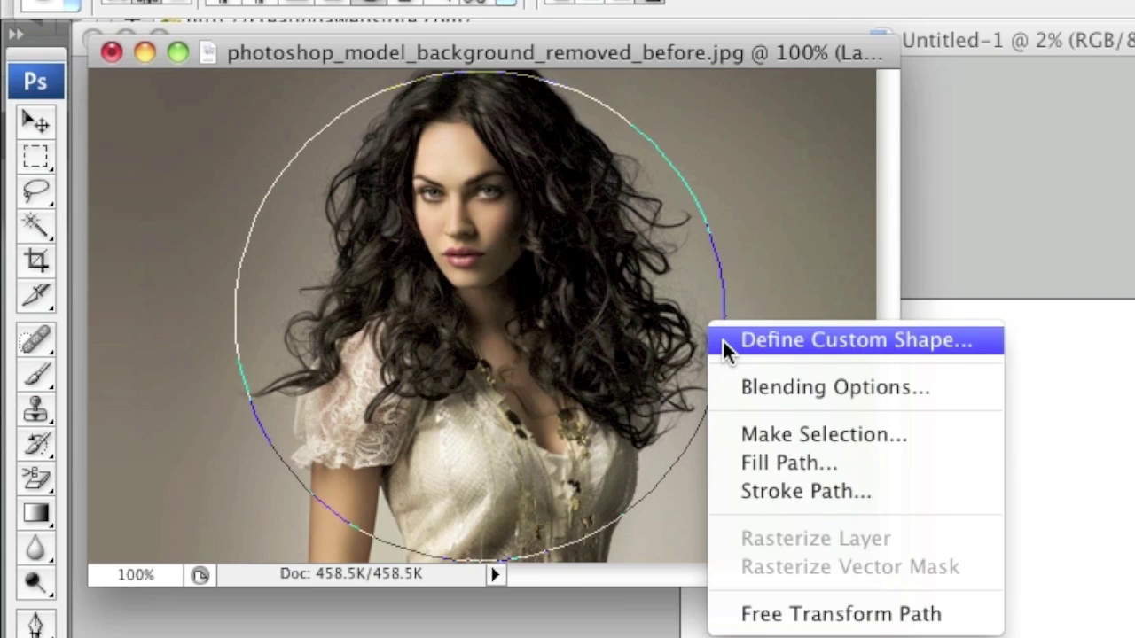
# Step: Turn the circular path into a selection with 0 feather and invert it
pyautogui.click(752, 427)
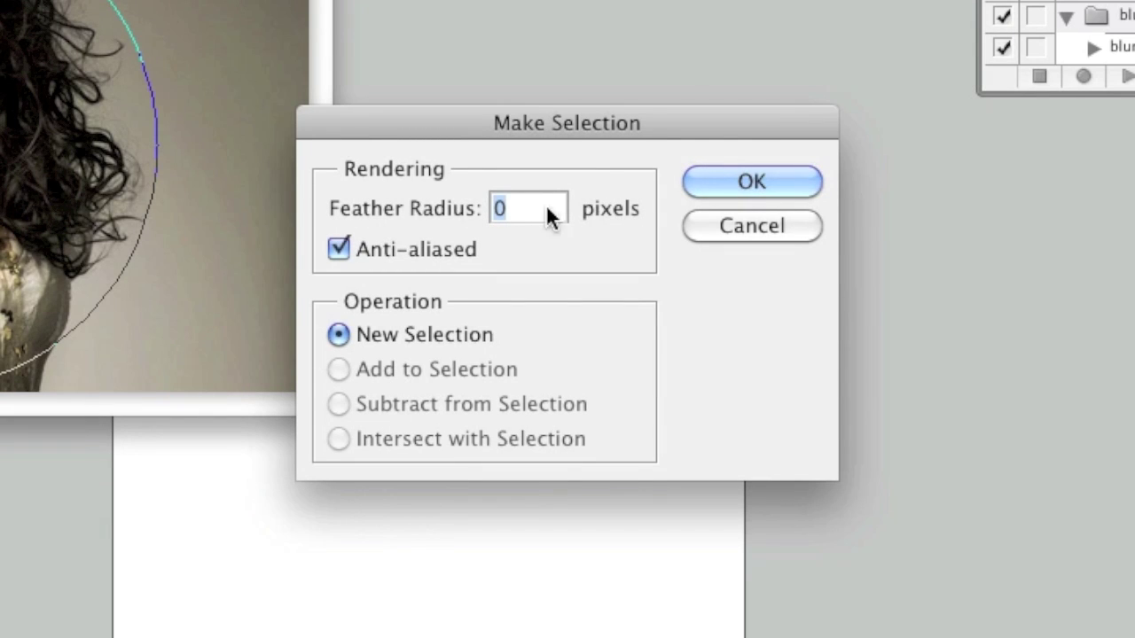
pyautogui.click(753, 181)
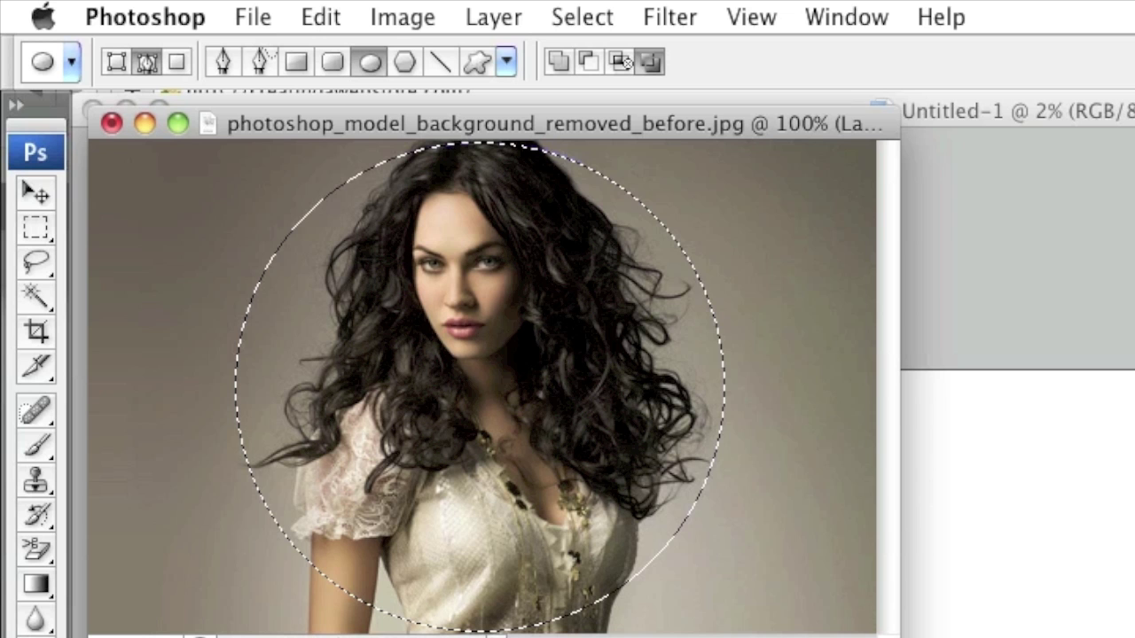
pyautogui.click(289, 6)
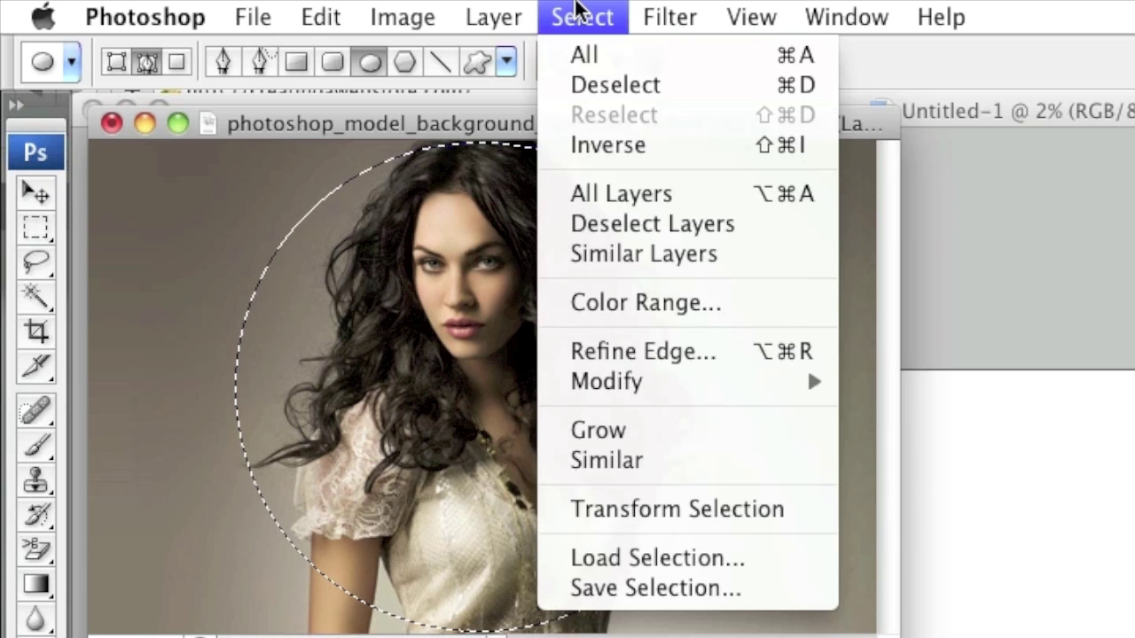
pyautogui.click(594, 133)
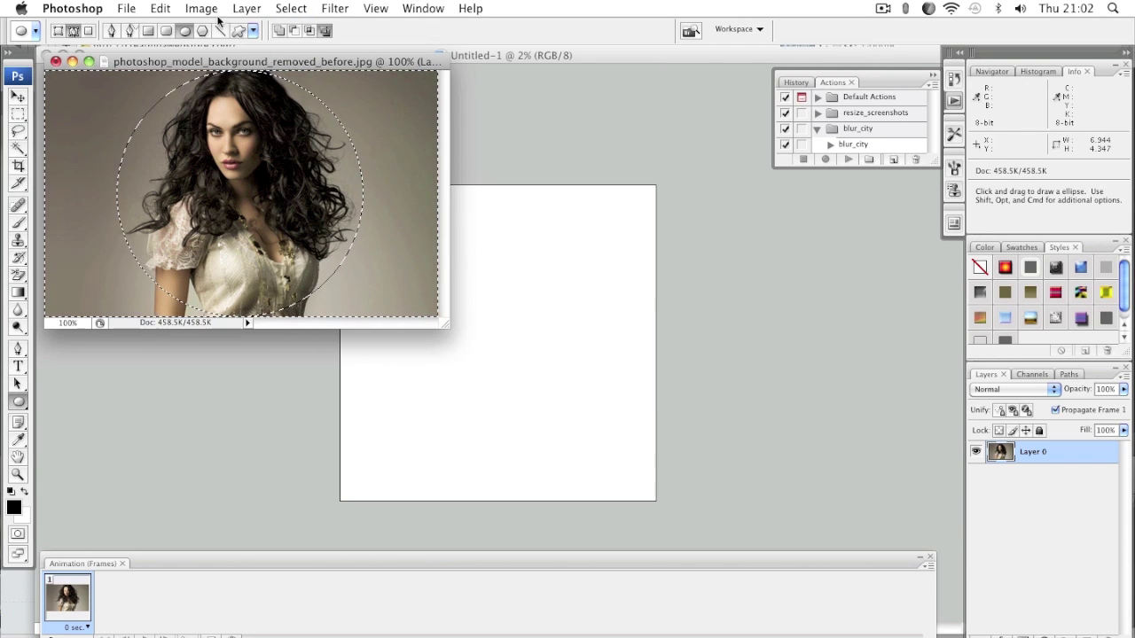
# Step: Clear everything outside the circle to transparency and deselect
pyautogui.click(160, 8)
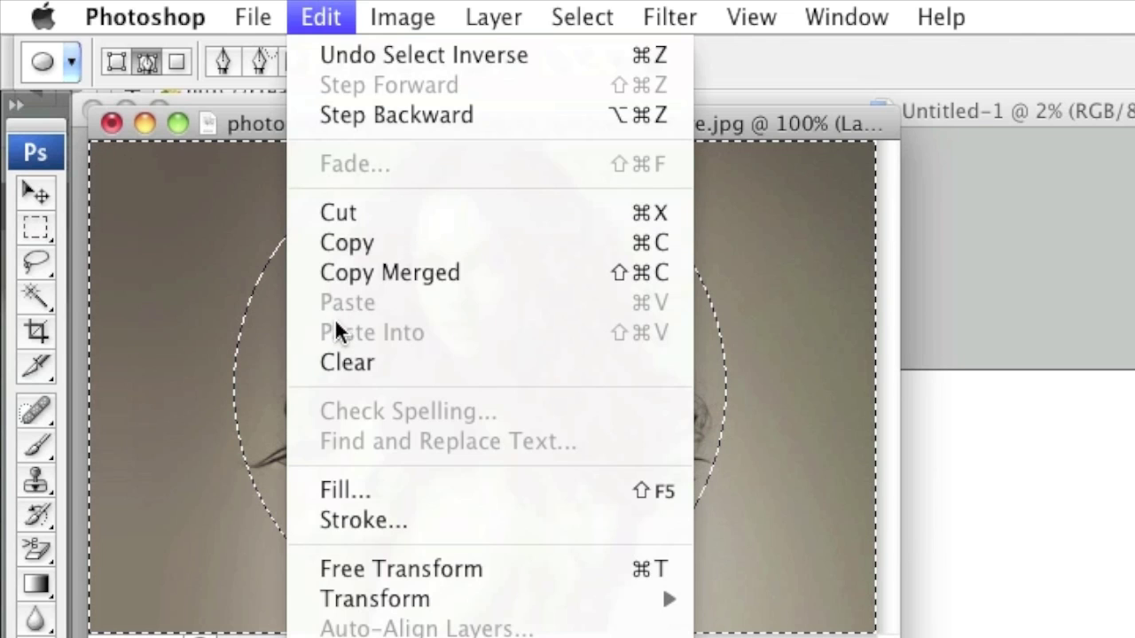
pyautogui.click(371, 363)
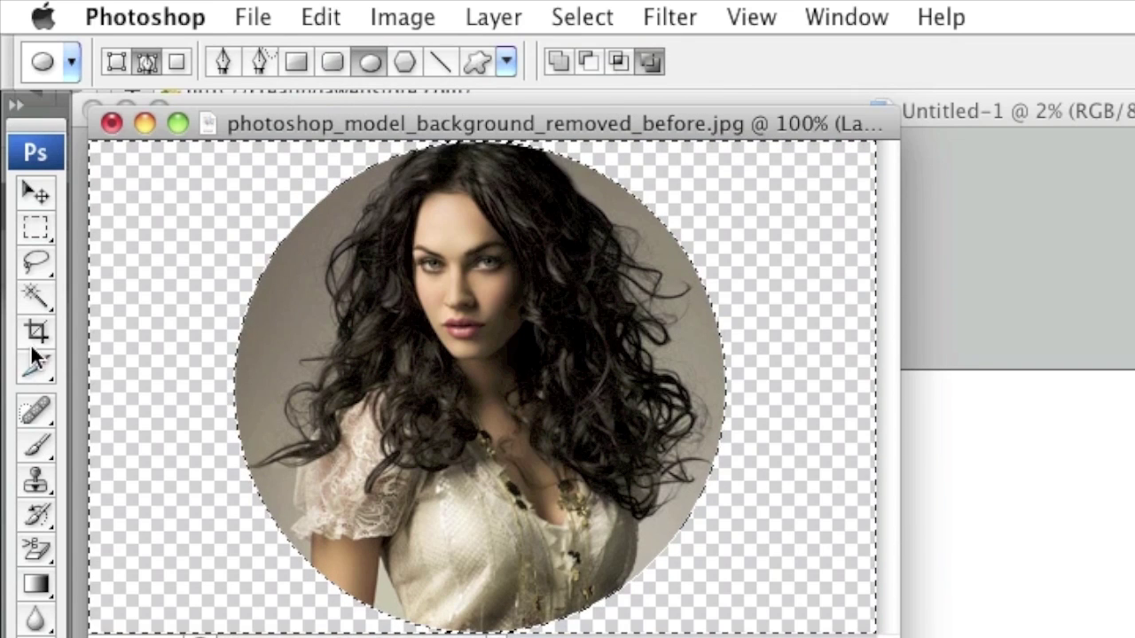
pyautogui.click(37, 261)
pyautogui.press('super+d')
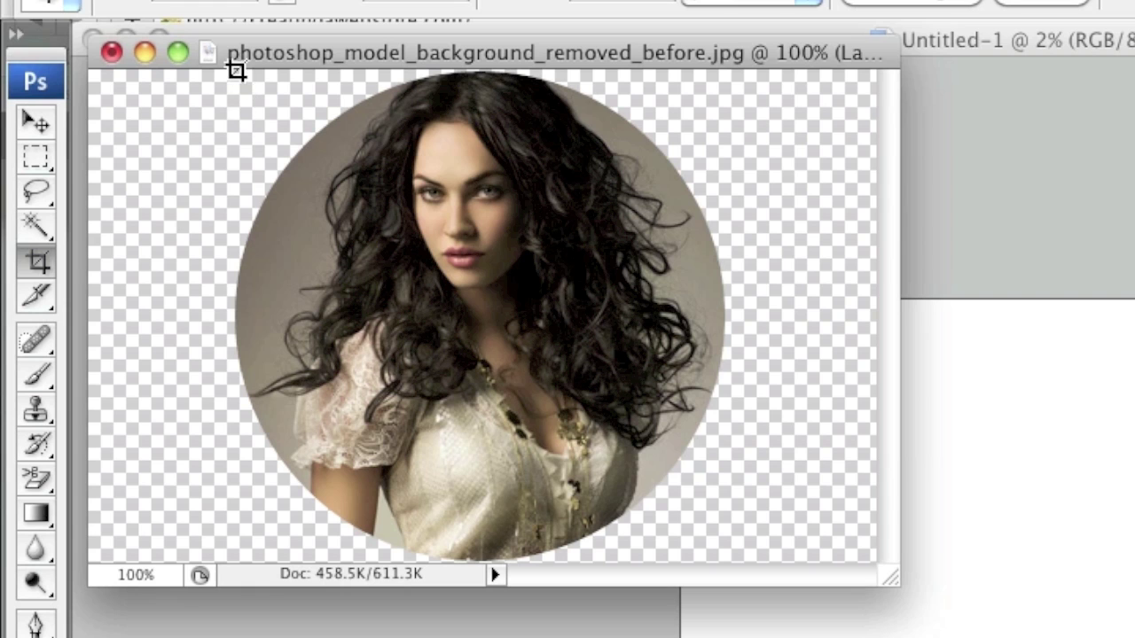
# Step: Crop the canvas to a tight box around the circular cutout
pyautogui.moveTo(236, 142); pyautogui.dragTo(338, 282)
pyautogui.moveTo(338, 211); pyautogui.dragTo(724, 564)
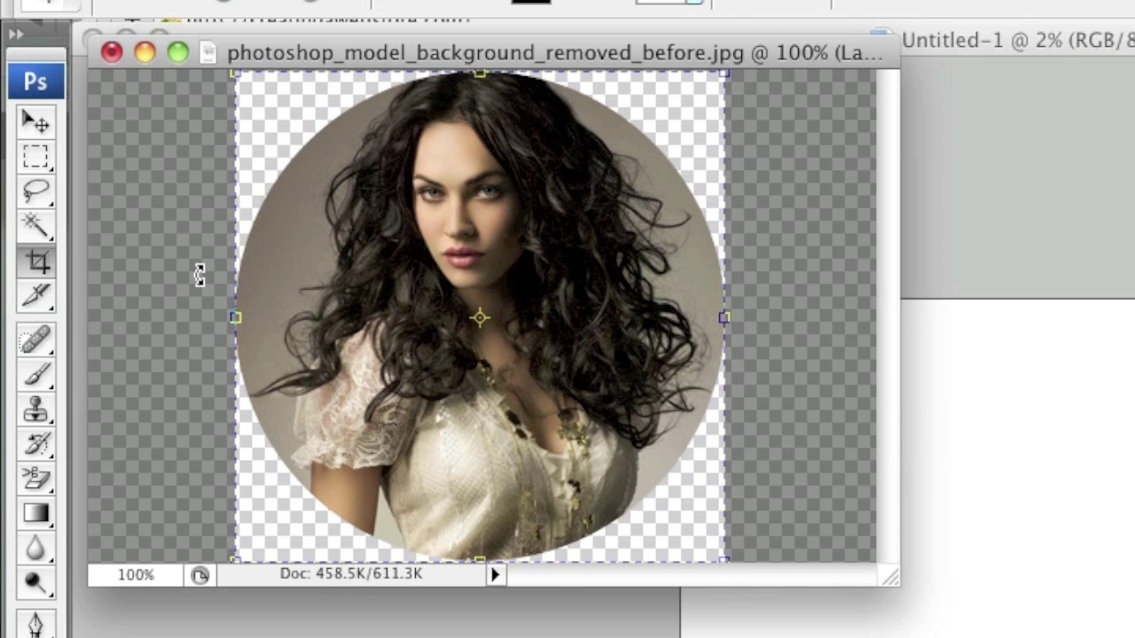
pyautogui.press('Return')
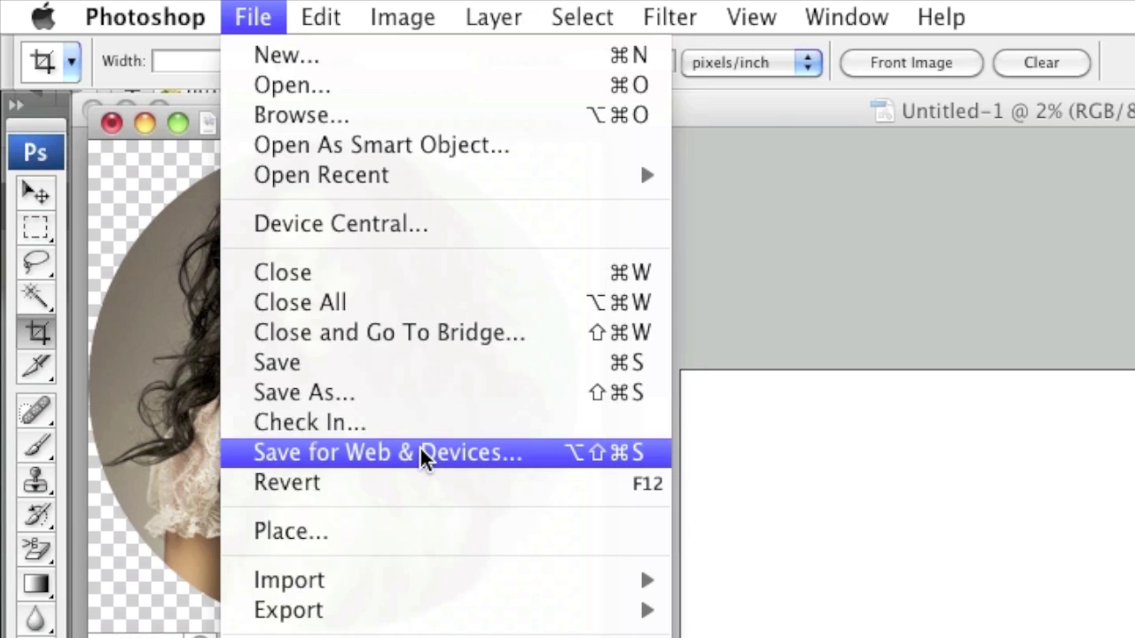
# Step: Export the cutout through Save for Web & Devices as PNG-24 with transparency
pyautogui.click(467, 454)
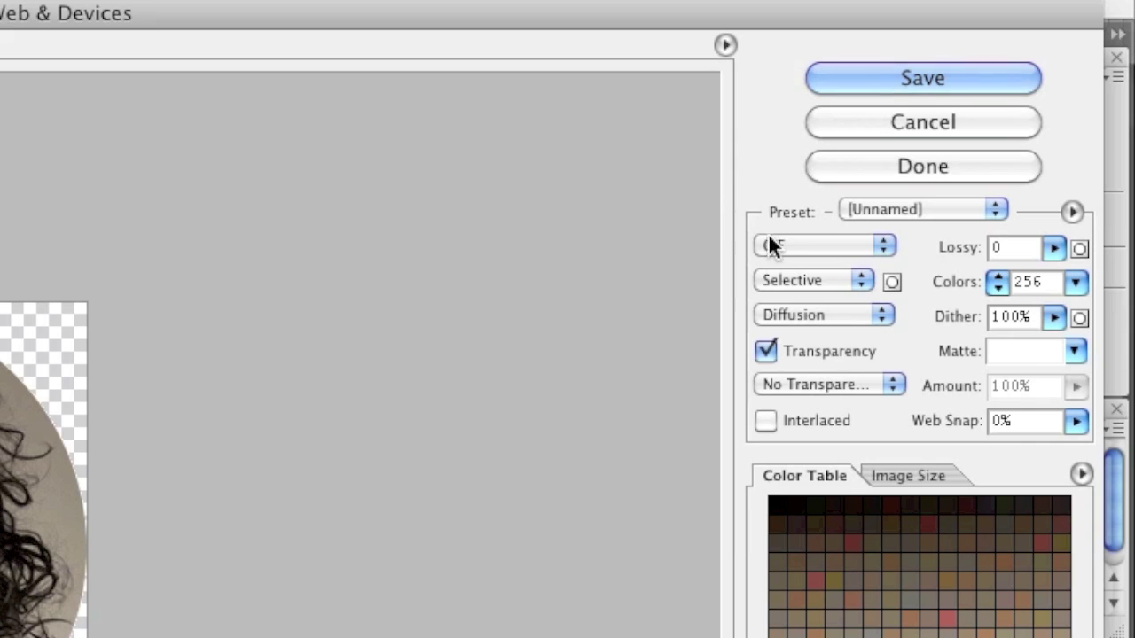
pyautogui.click(954, 158)
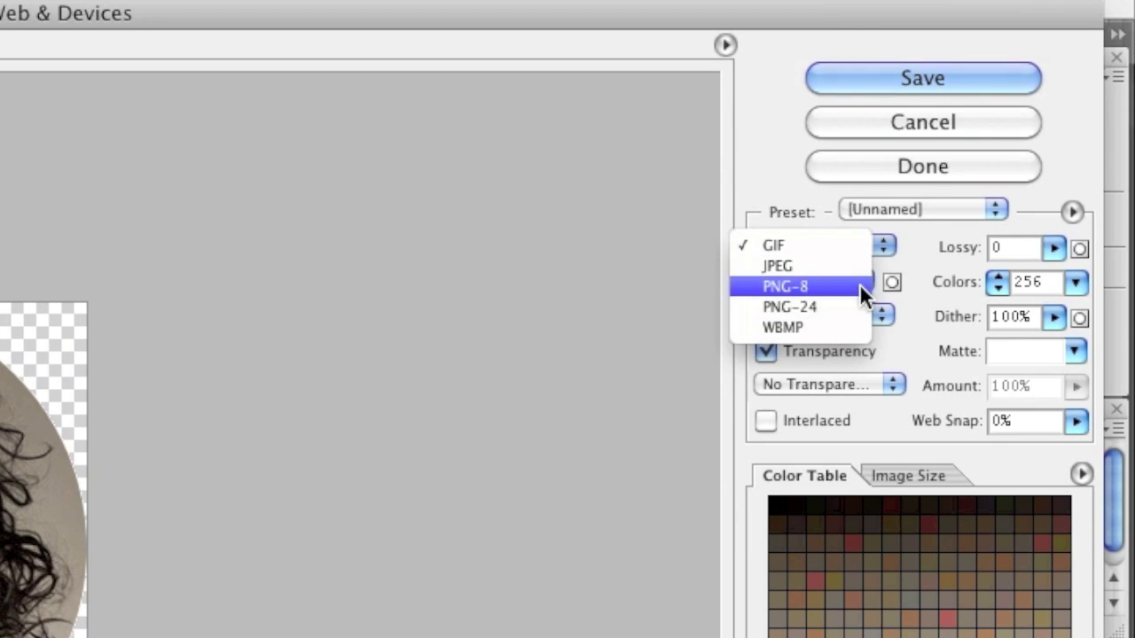
pyautogui.click(831, 306)
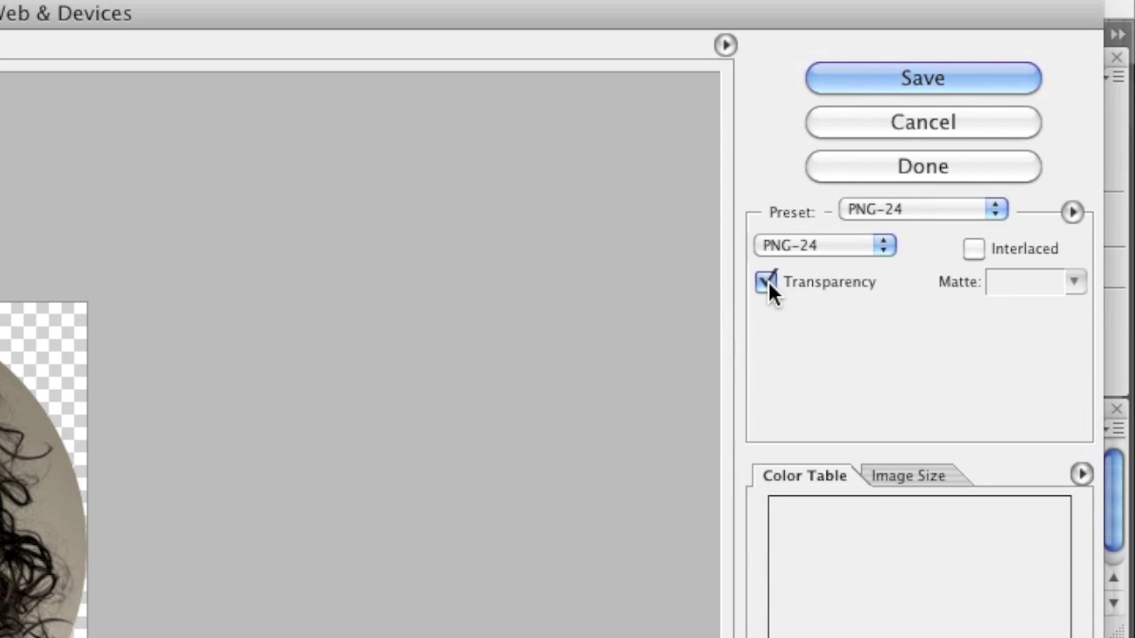
pyautogui.click(822, 243)
pyautogui.click(815, 225)
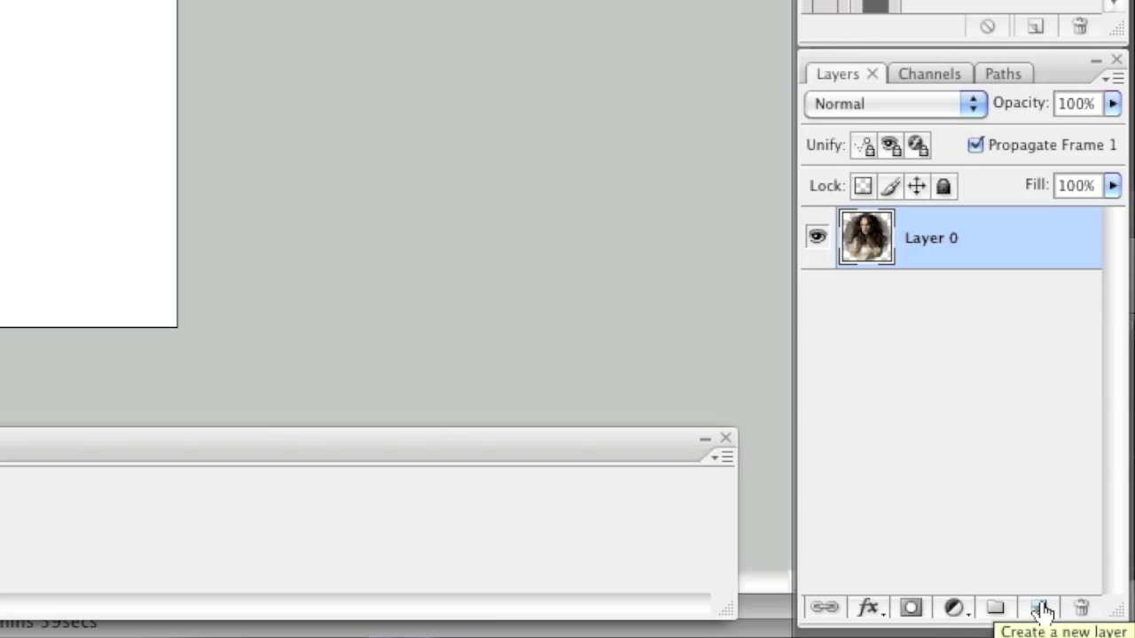
# Step: Add Layer 1 beneath Layer 0, fill it with pale yellow edfb75, then reselect Layer 0
pyautogui.click(1042, 610)
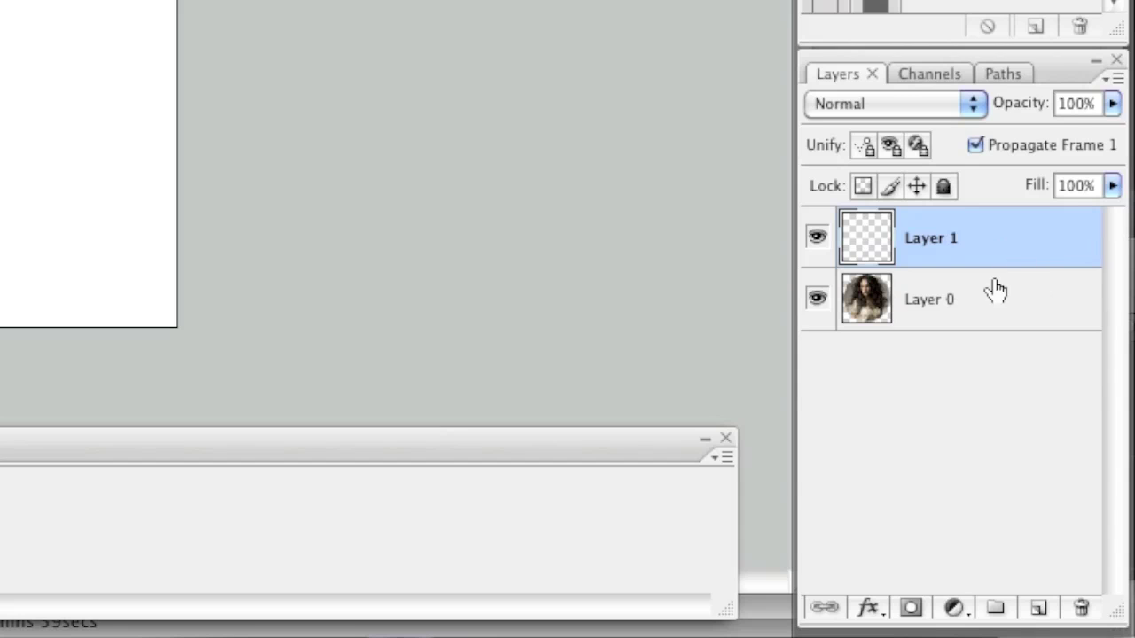
pyautogui.moveTo(1028, 243); pyautogui.dragTo(1021, 342)
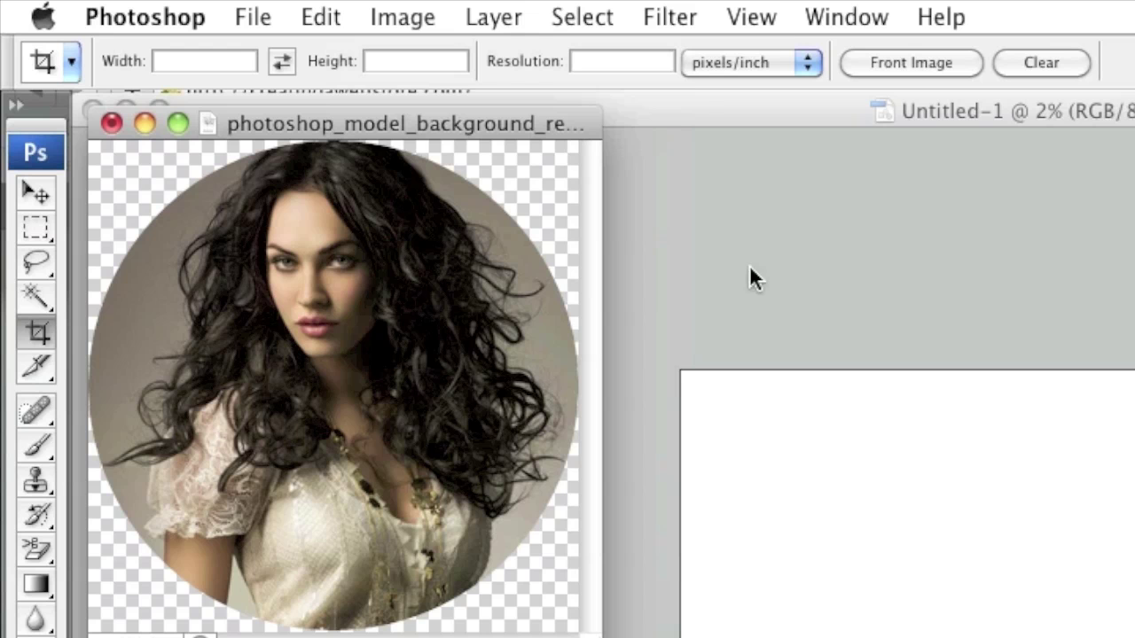
pyautogui.click(321, 18)
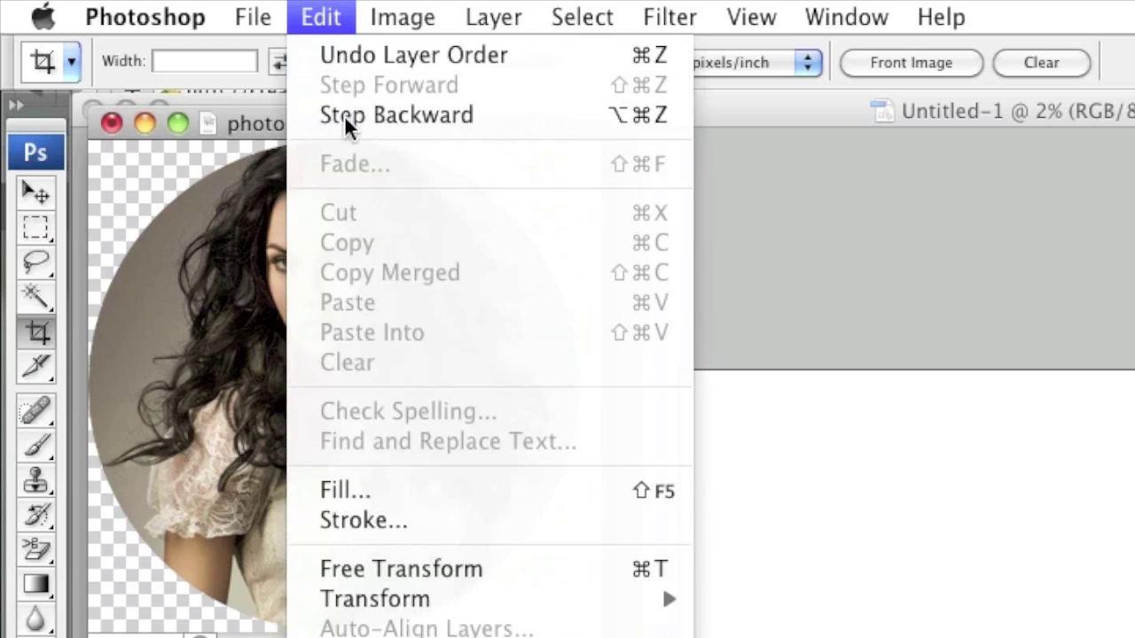
pyautogui.click(391, 490)
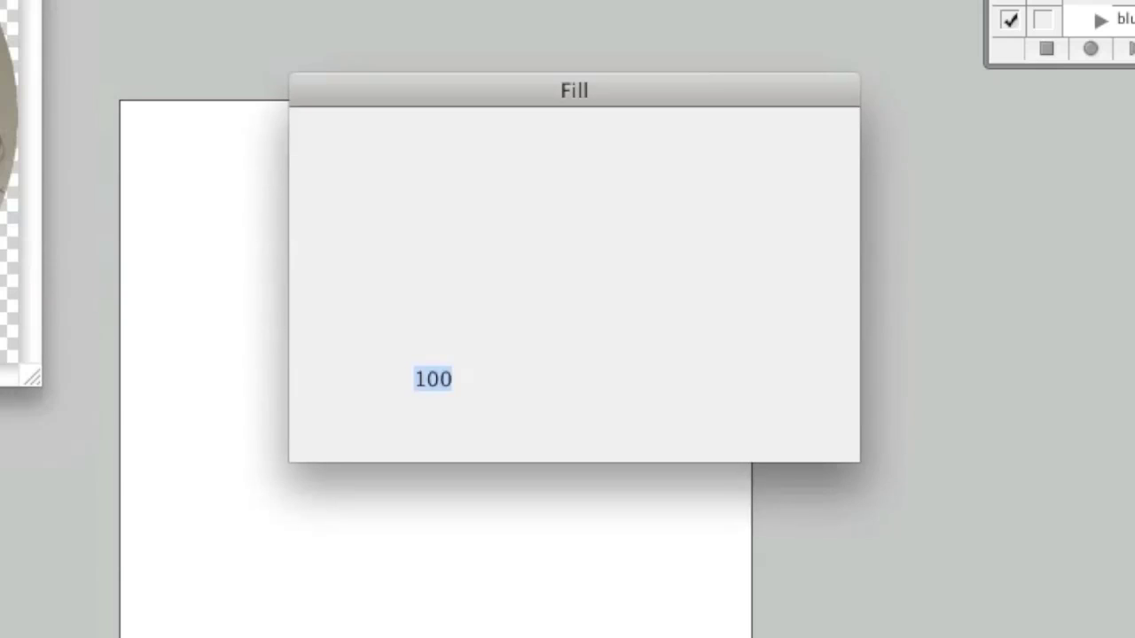
pyautogui.click(551, 182)
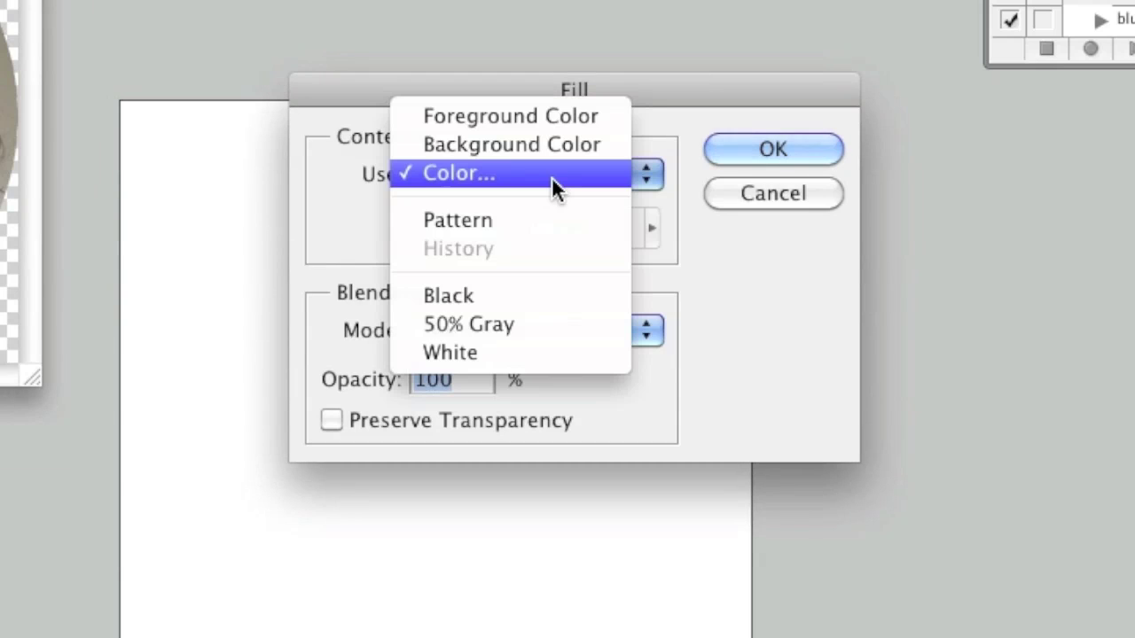
pyautogui.click(548, 174)
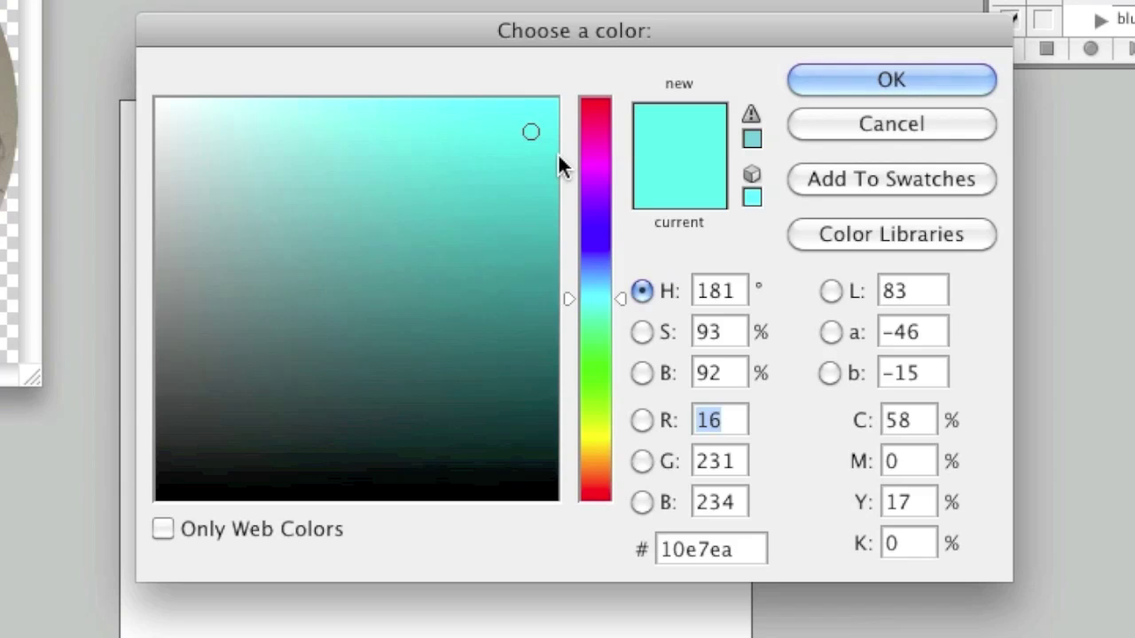
pyautogui.click(601, 423)
pyautogui.moveTo(500, 119); pyautogui.dragTo(370, 105)
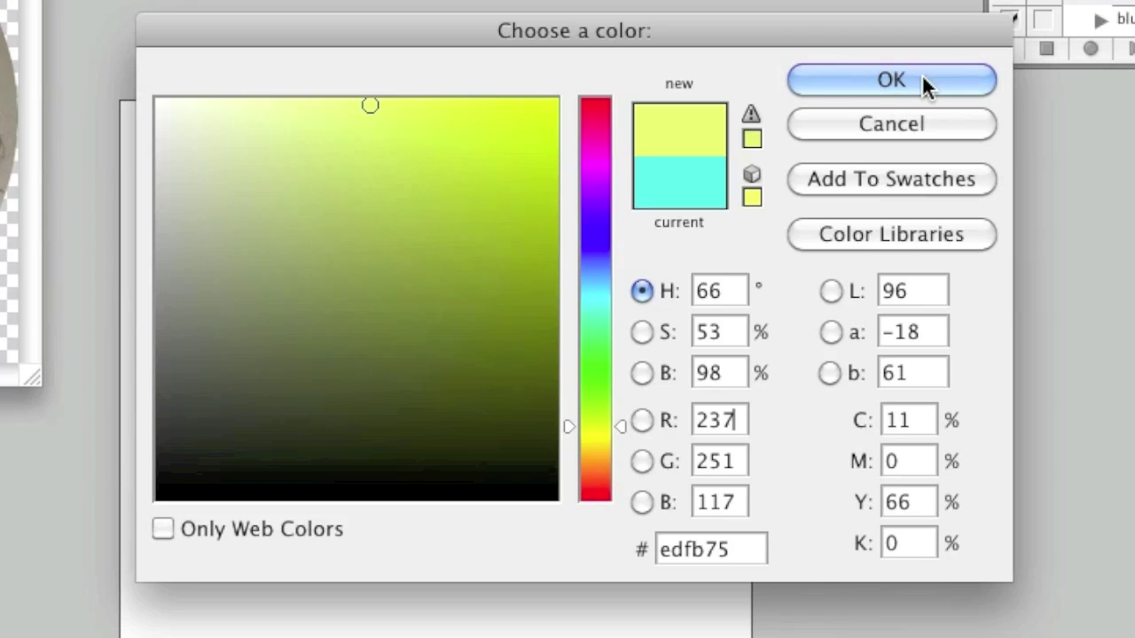
pyautogui.click(886, 76)
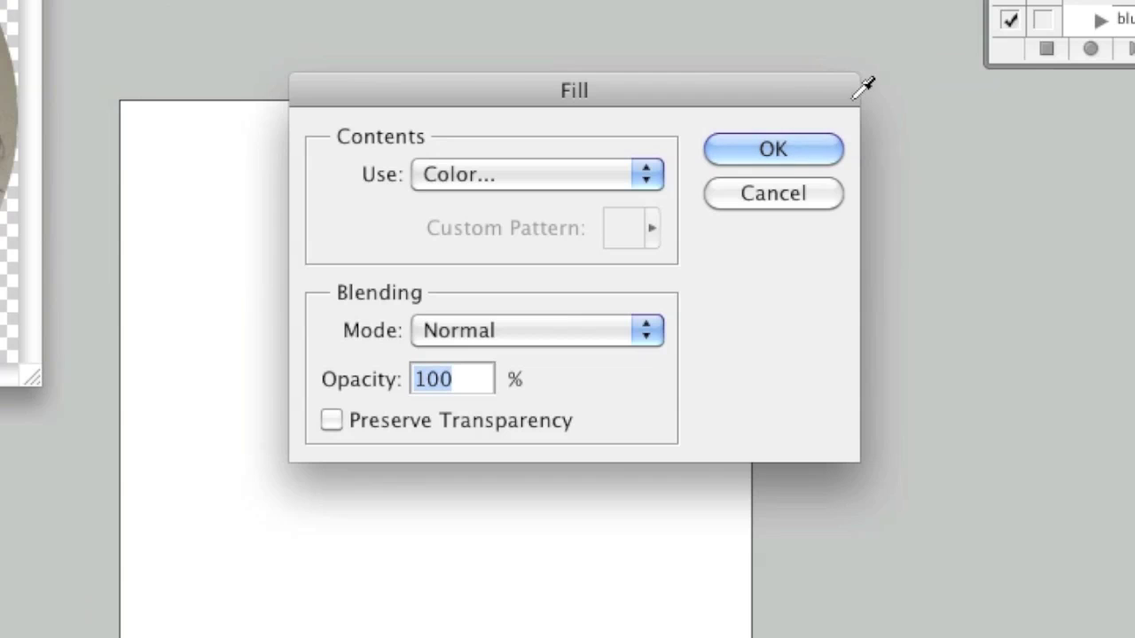
pyautogui.click(773, 147)
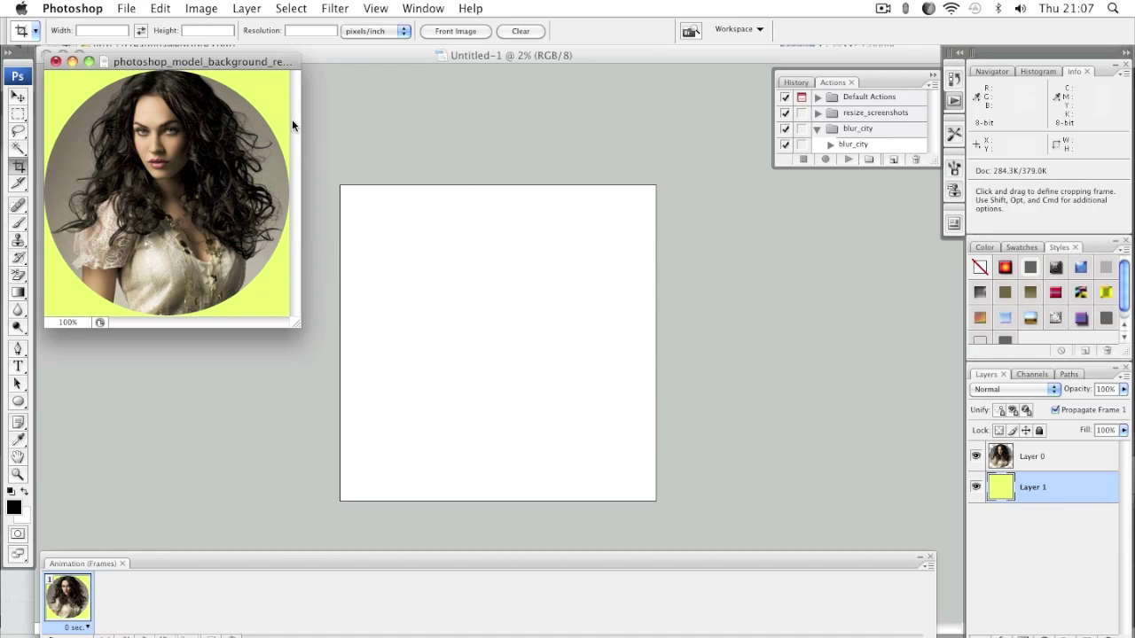
pyautogui.click(1081, 468)
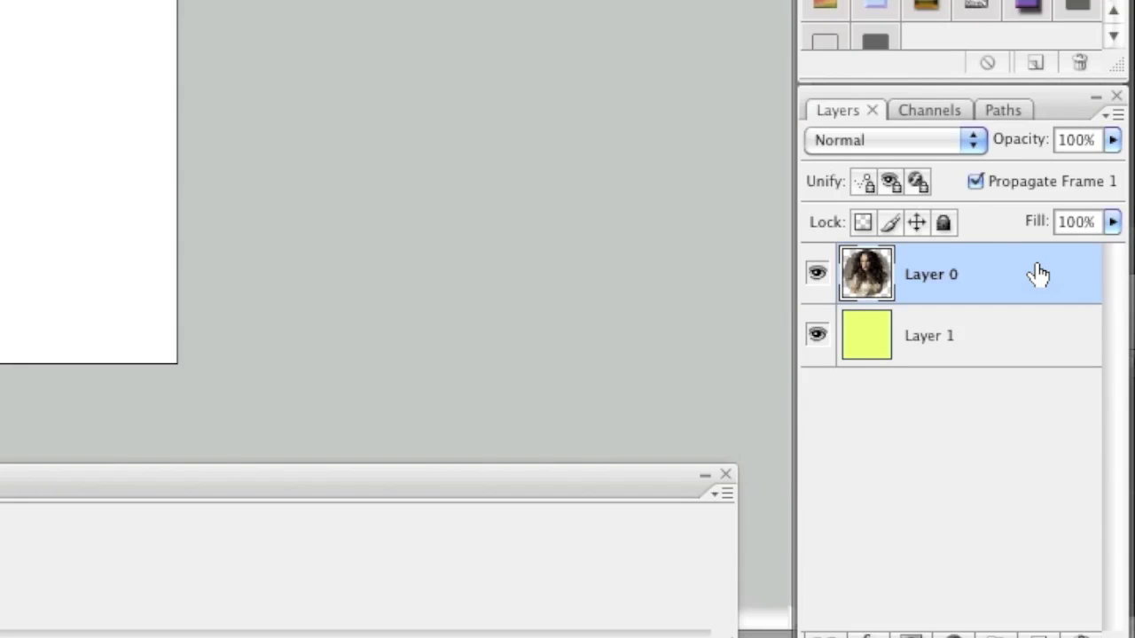
# Step: Give Layer 0 a 1 px inside Stroke in orange ff8a00
pyautogui.doubleClick(1039, 275)
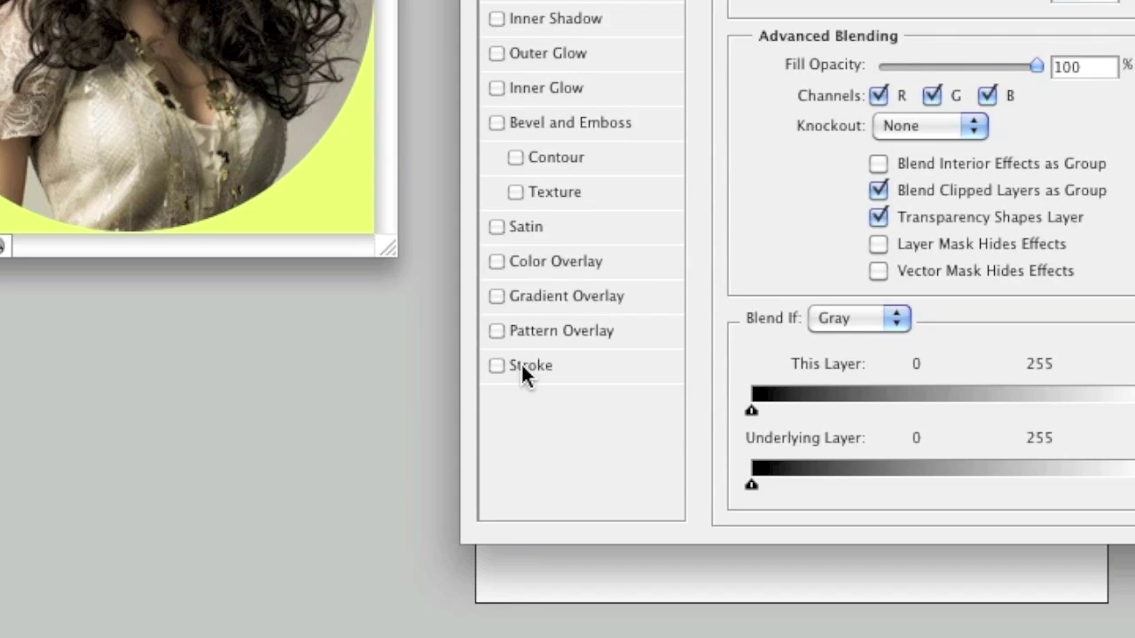
pyautogui.click(522, 367)
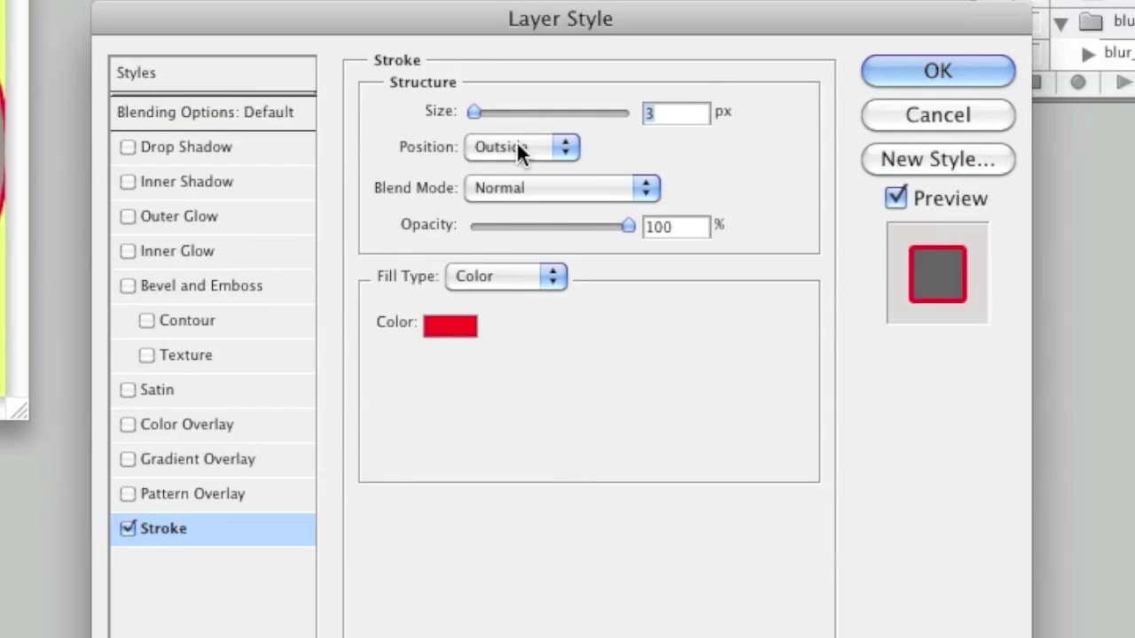
pyautogui.click(539, 127)
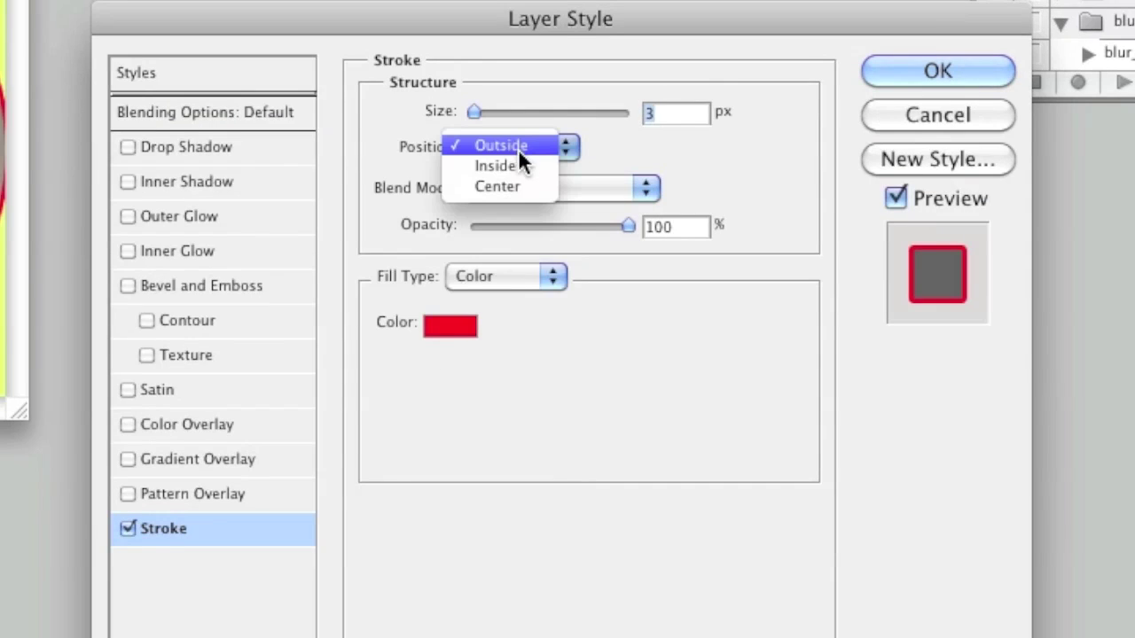
pyautogui.click(519, 164)
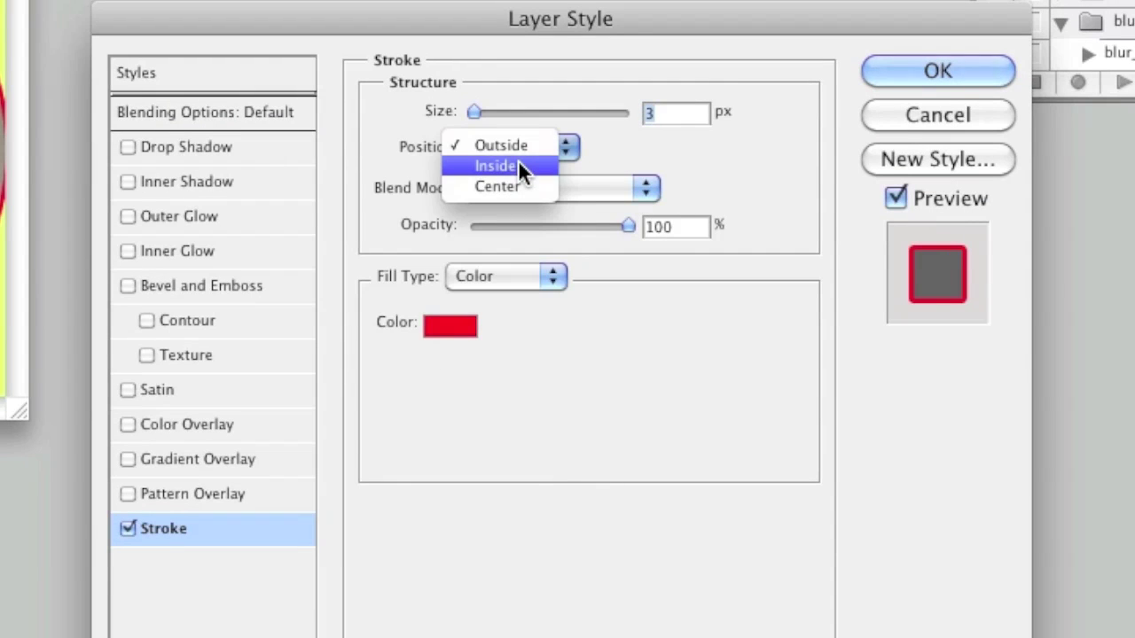
pyautogui.moveTo(479, 111); pyautogui.dragTo(474, 107)
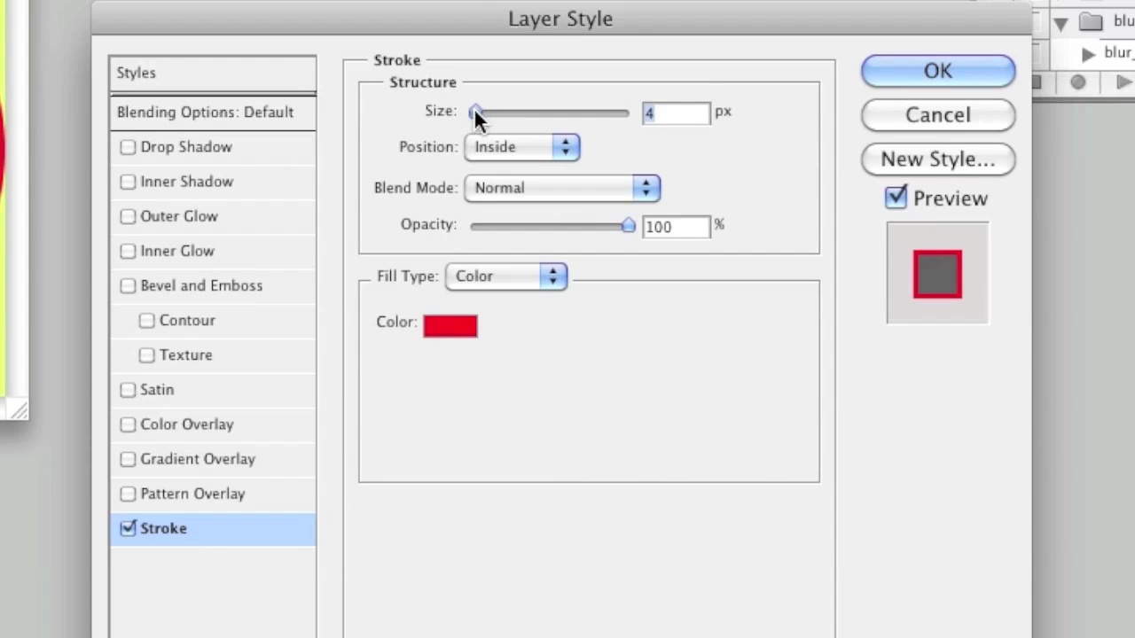
pyautogui.doubleClick(697, 114)
pyautogui.write('1')
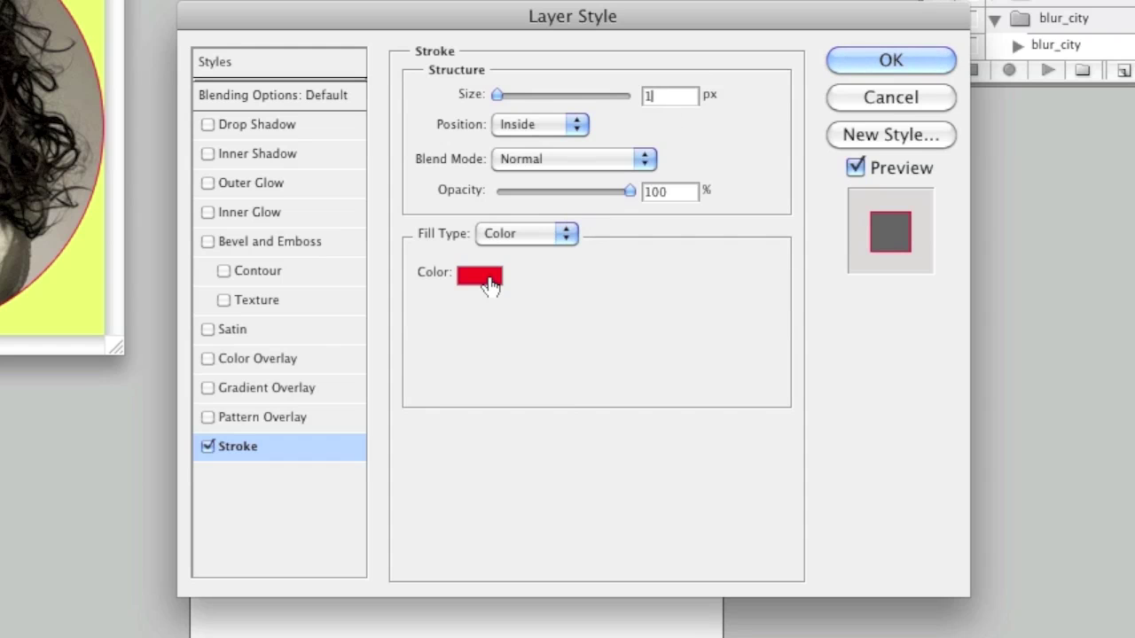
pyautogui.click(479, 276)
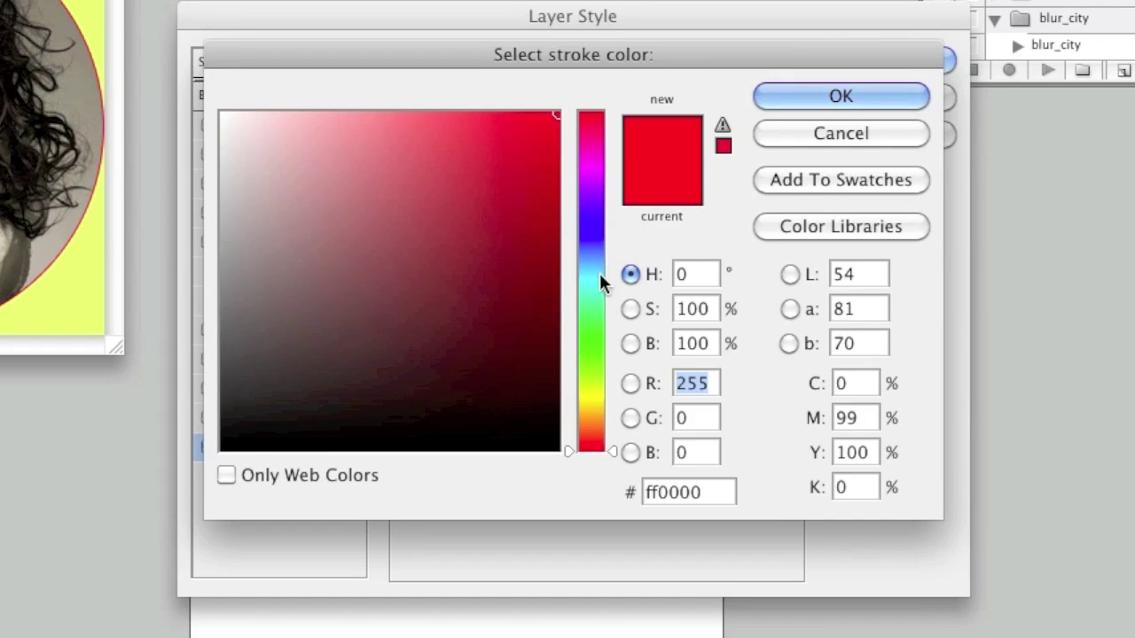
pyautogui.click(595, 420)
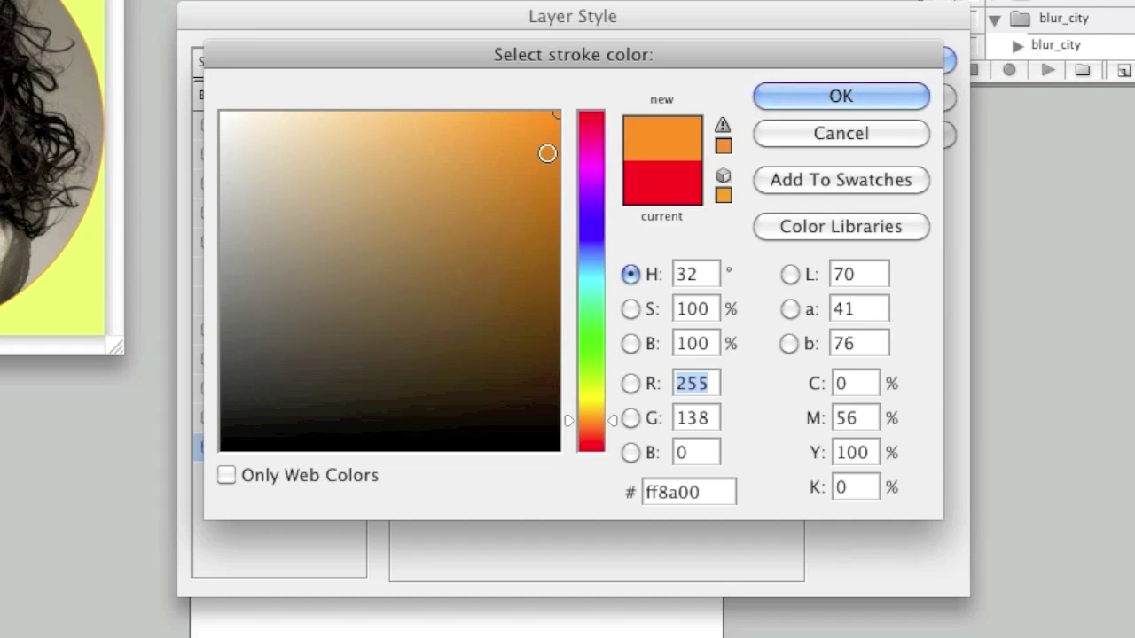
pyautogui.click(847, 93)
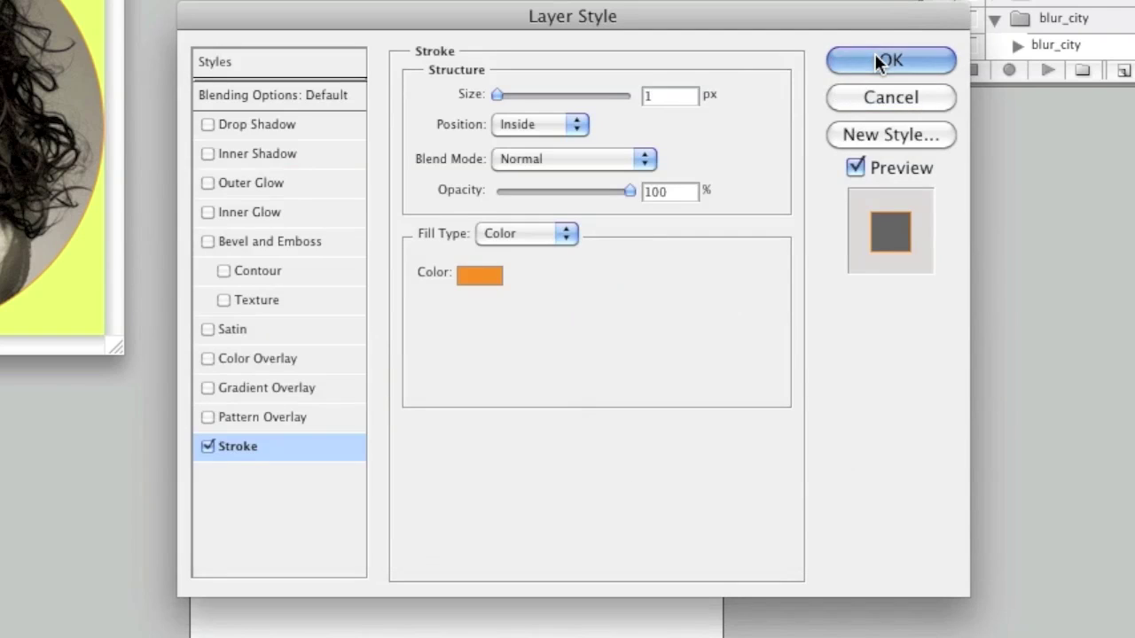
pyautogui.click(878, 55)
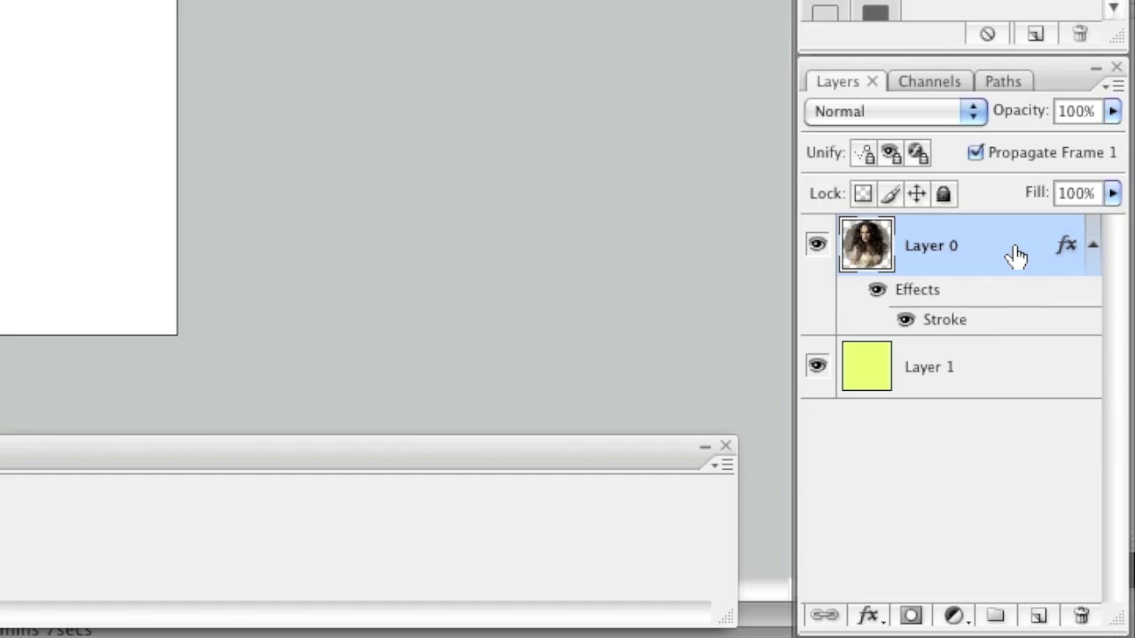
# Step: Select the yellow Layer 1 and hide it so the circle sits on transparency
pyautogui.click(1006, 350)
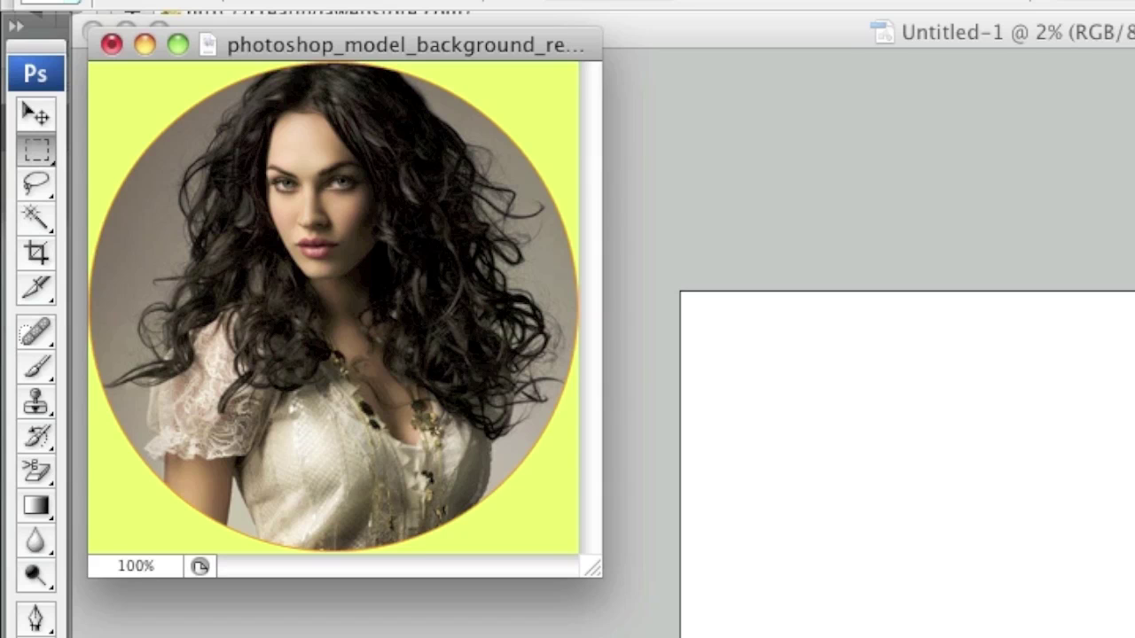
pyautogui.click(817, 367)
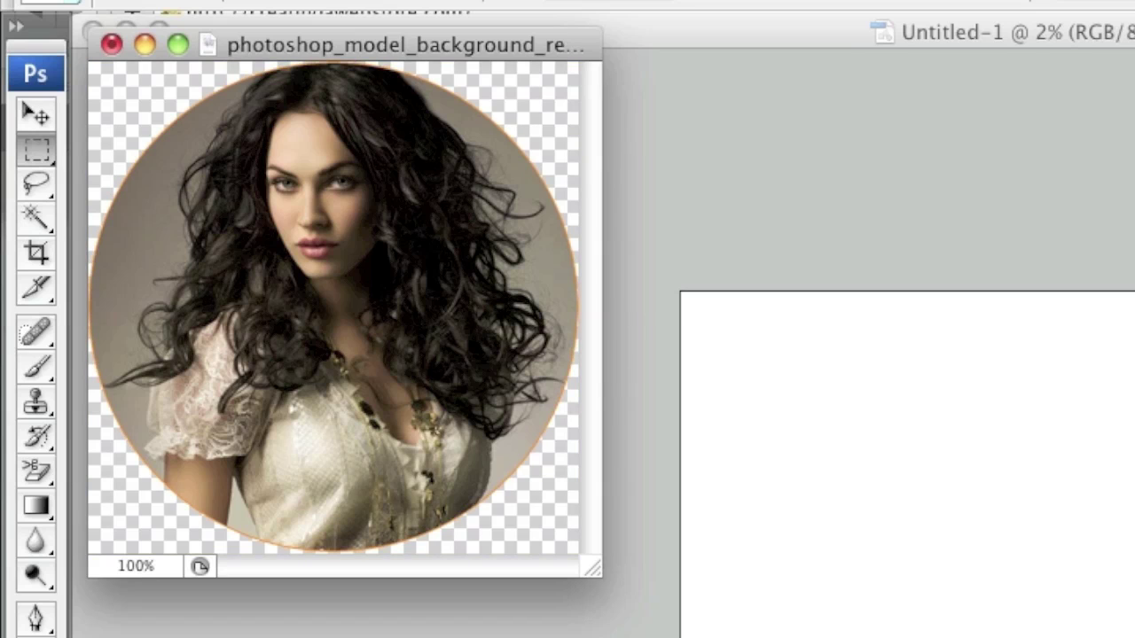